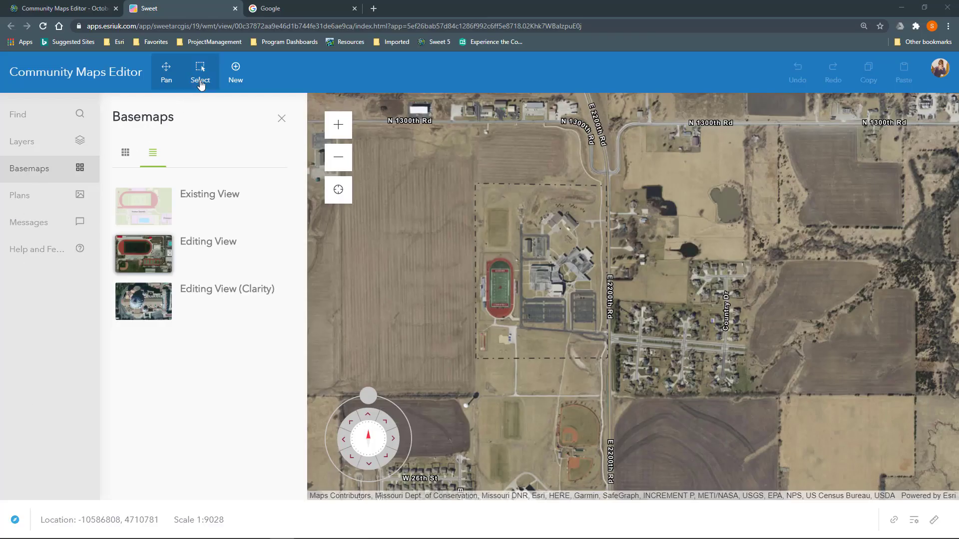
- Start a new feature and choose the Area of Interest template
left_click(236, 72)
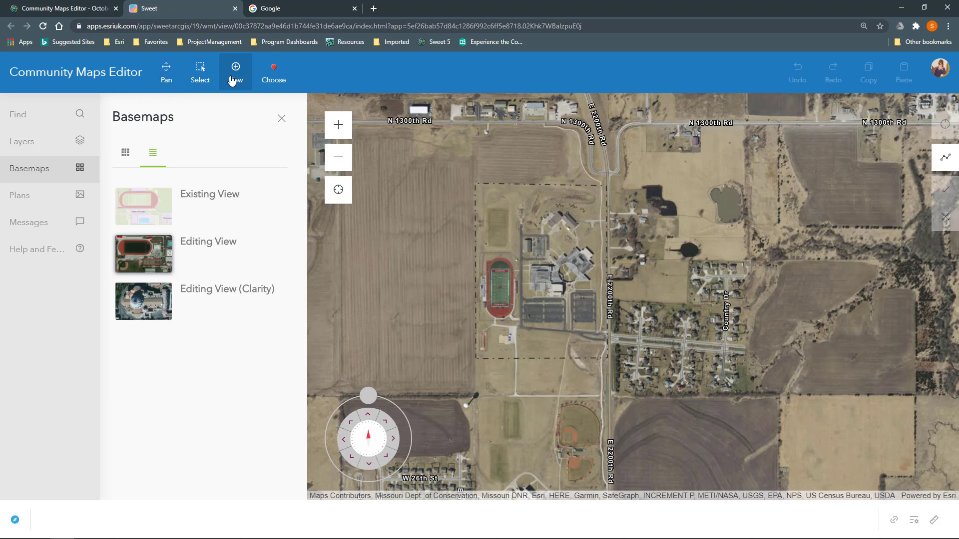
left_click(281, 79)
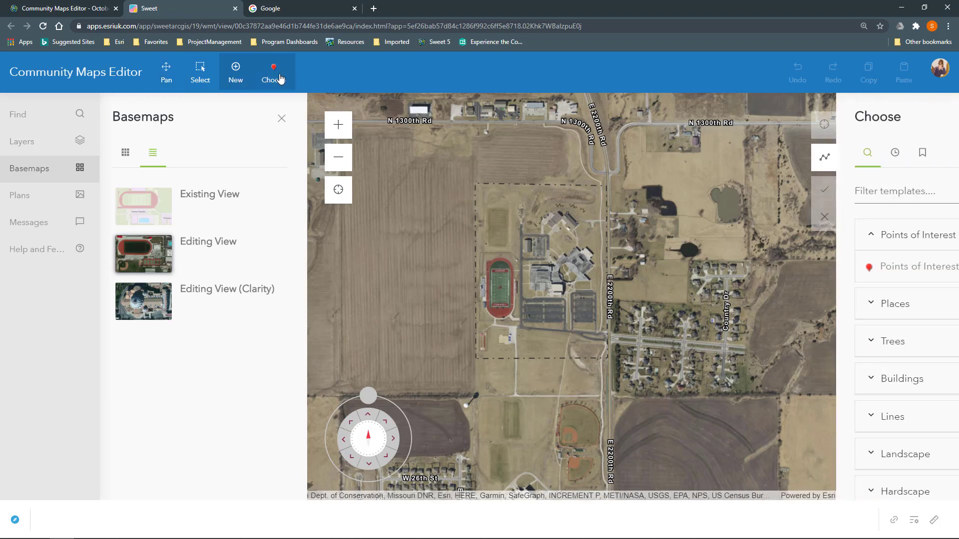
scroll(820, 452, "down", 3)
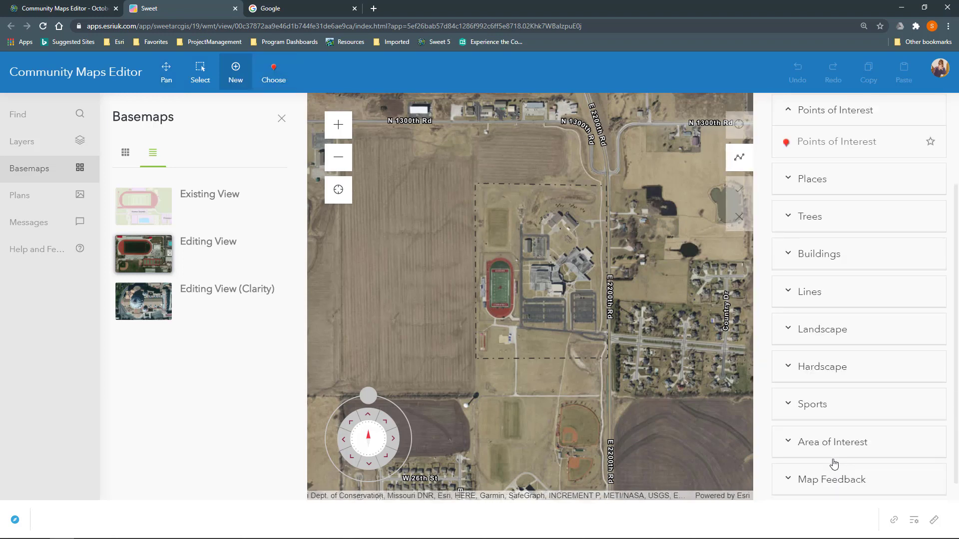
left_click(822, 422)
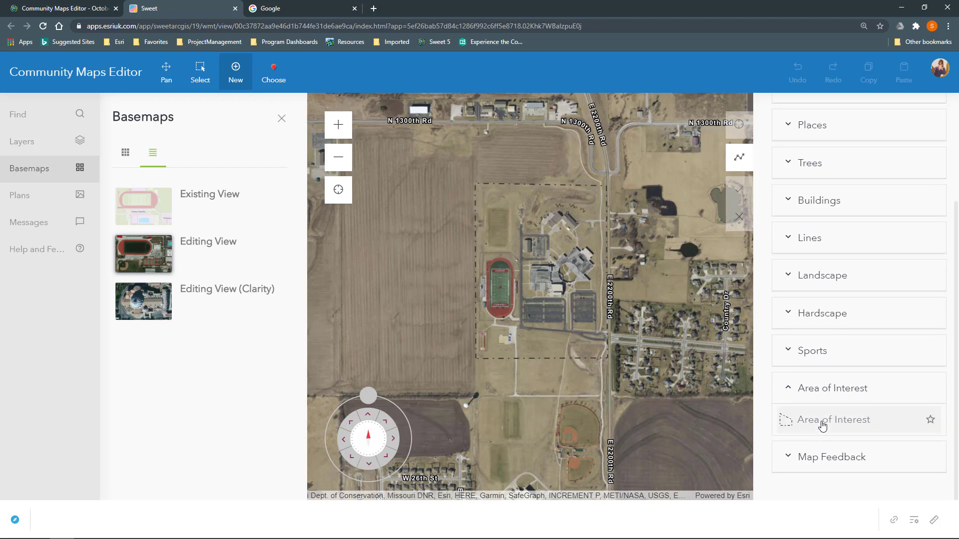
left_click(822, 422)
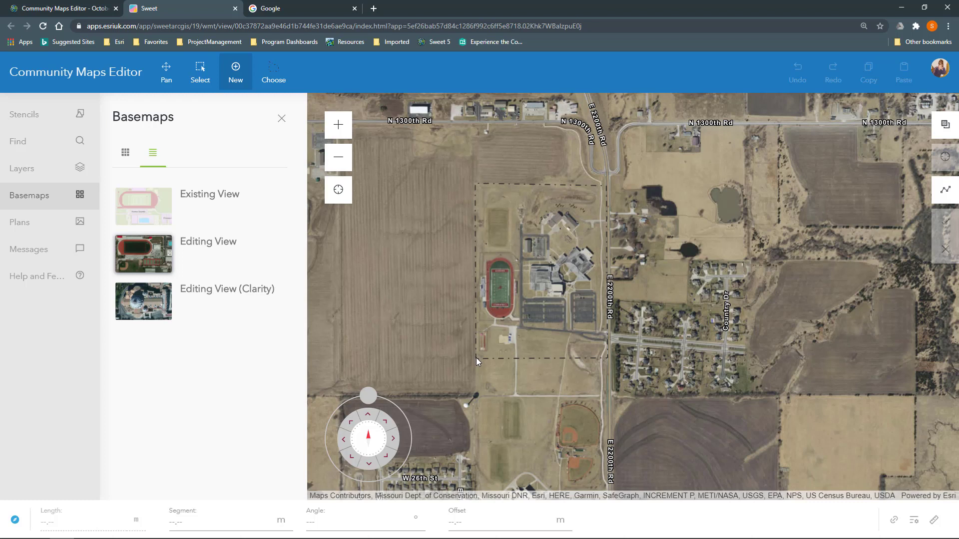
- Outline the school site as a rectangular Area of Interest of 334304.32 m² and select its name field
left_click(476, 358)
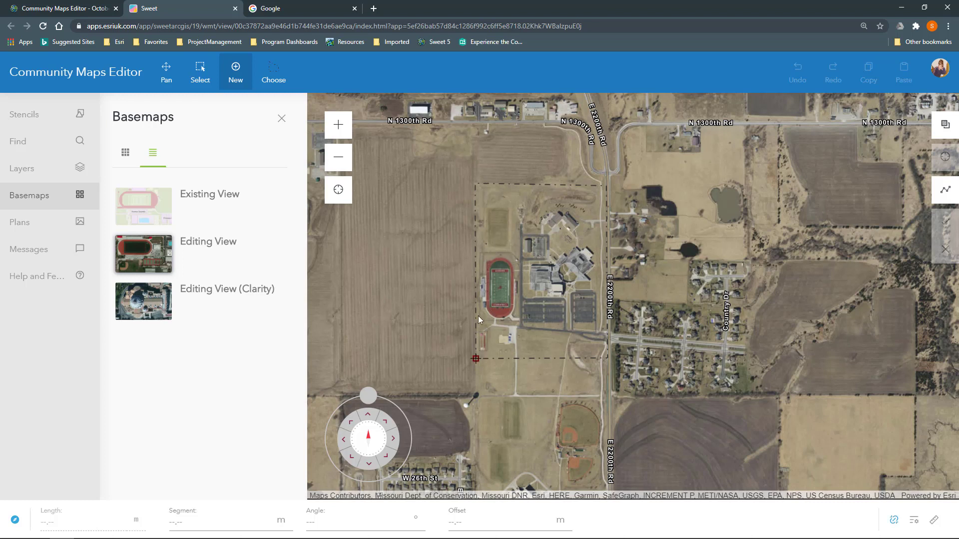
left_click(477, 184)
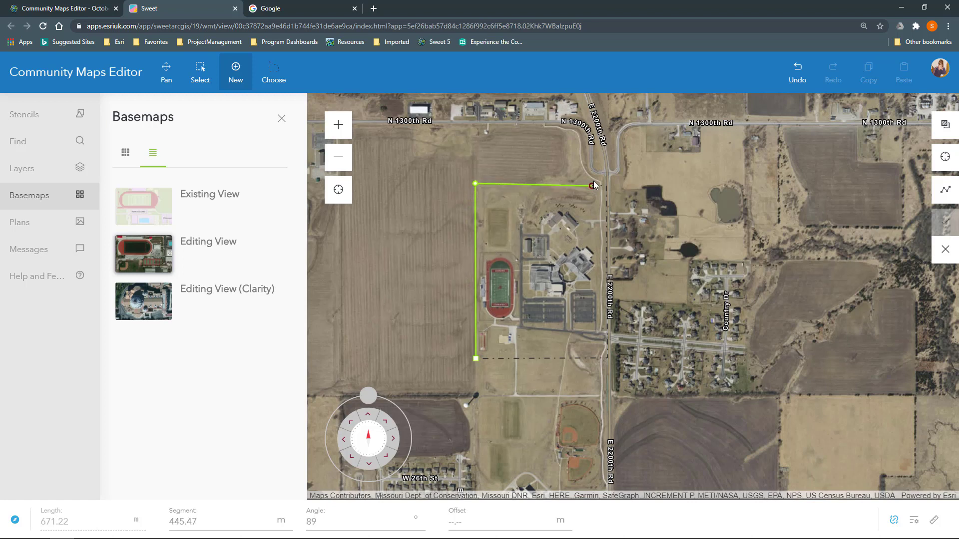
left_click(606, 186)
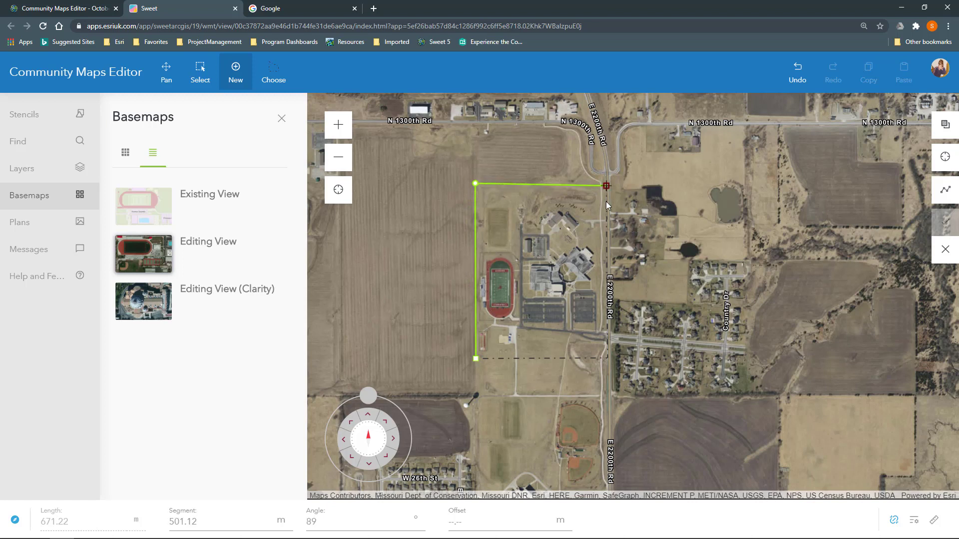
left_click(607, 358)
left_click(476, 357)
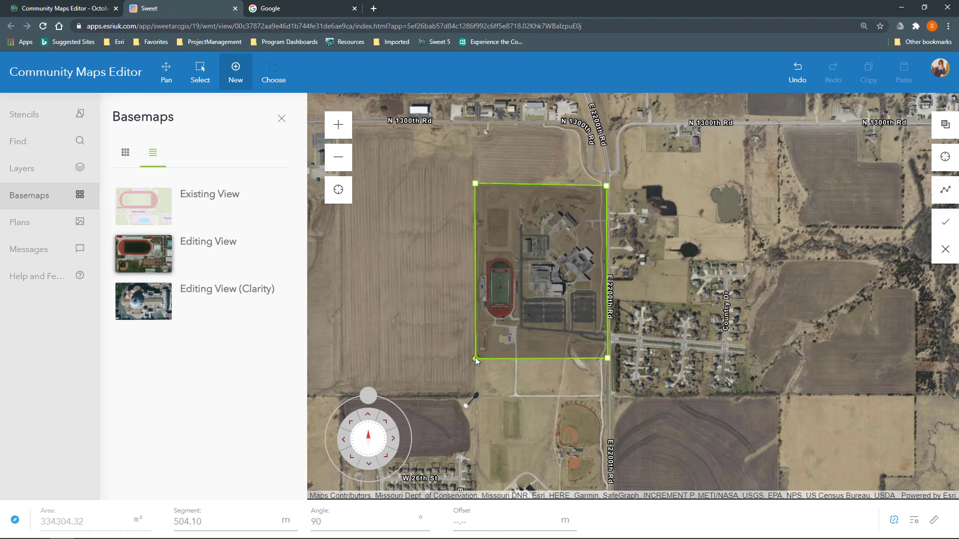
double_click(475, 357)
left_click(211, 195)
- Name the area 'Eudora High School', save it, and check its properties
type("Eudora High School")
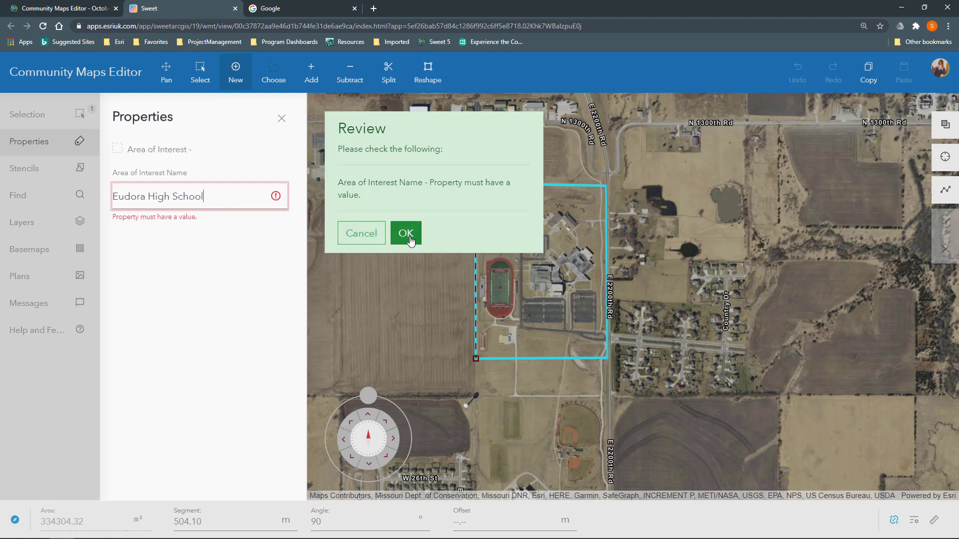
left_click(406, 233)
left_click(25, 145)
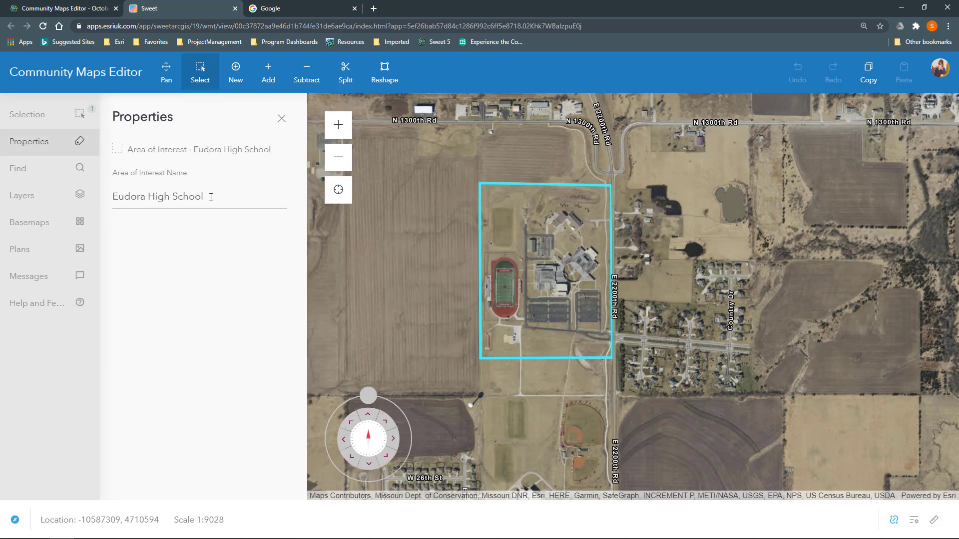
left_click(281, 120)
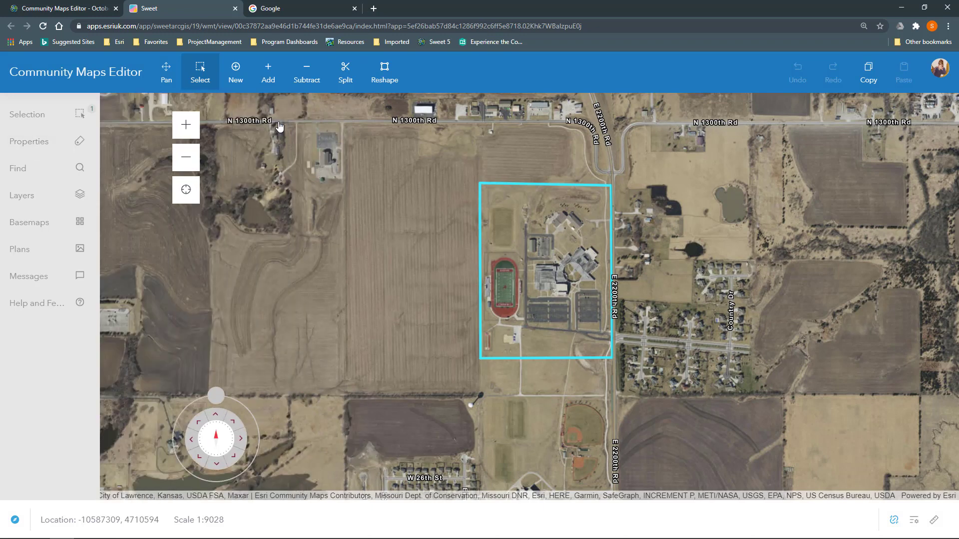
- Start a new feature using the Landscape Grass template
left_click(233, 78)
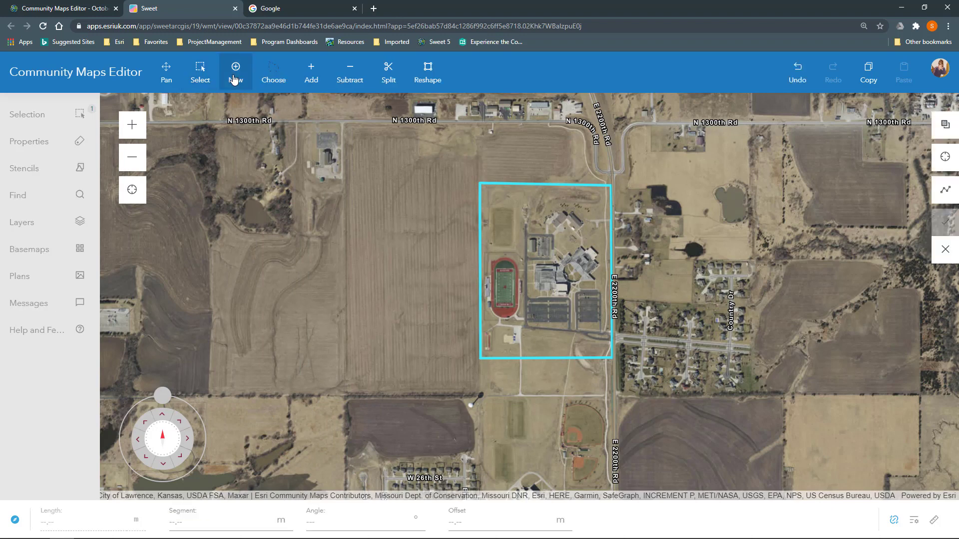
left_click(283, 80)
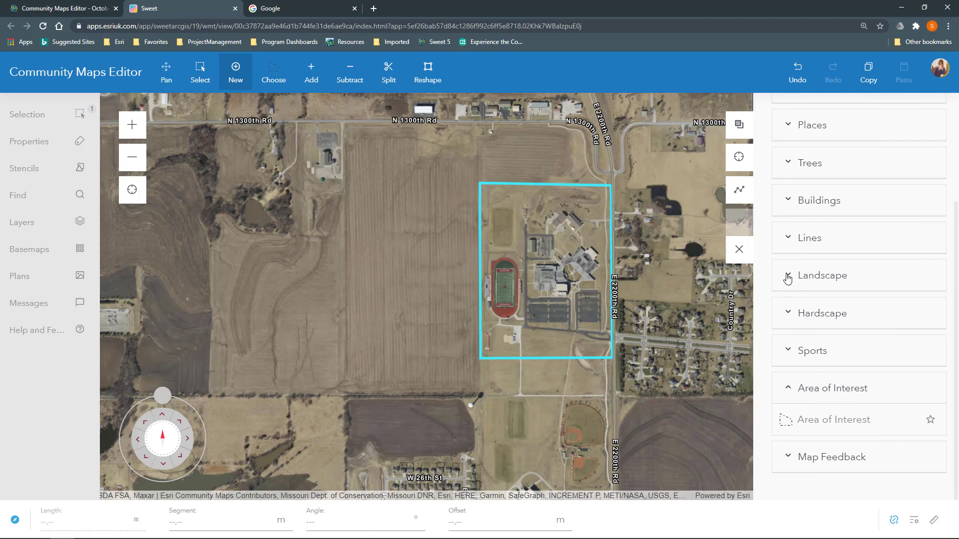
left_click(789, 276)
left_click(805, 337)
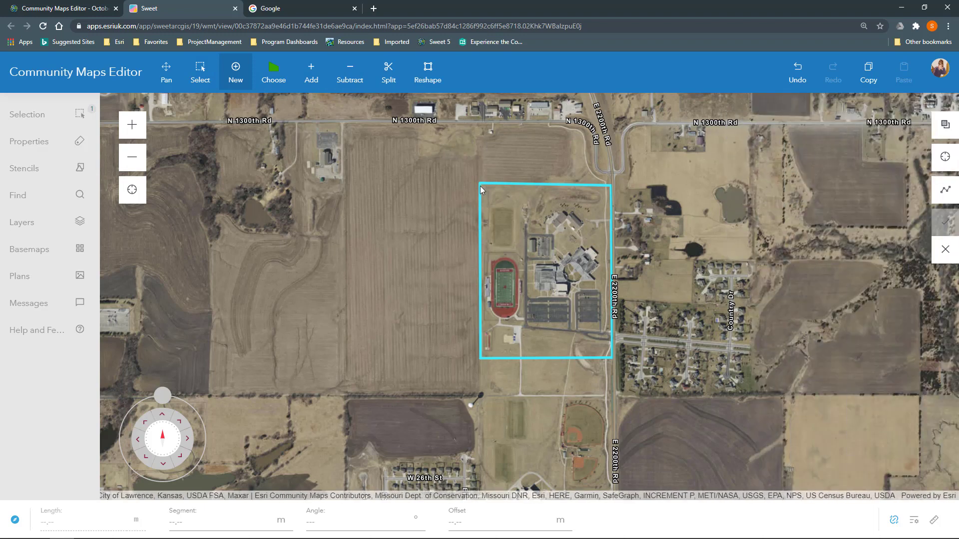
- Draw a rectangular grass area of about 215596.31 m² around the school boundary
left_click(465, 172)
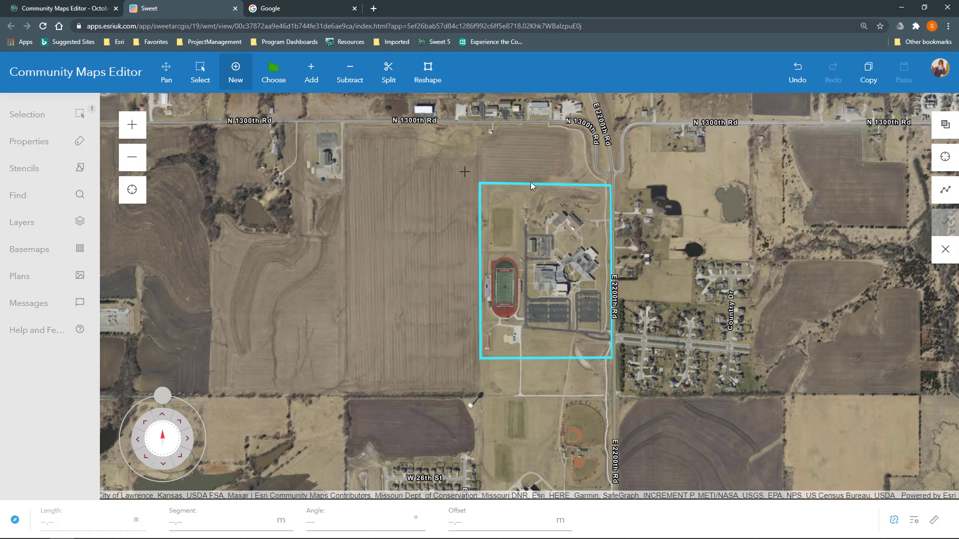
left_click(619, 176)
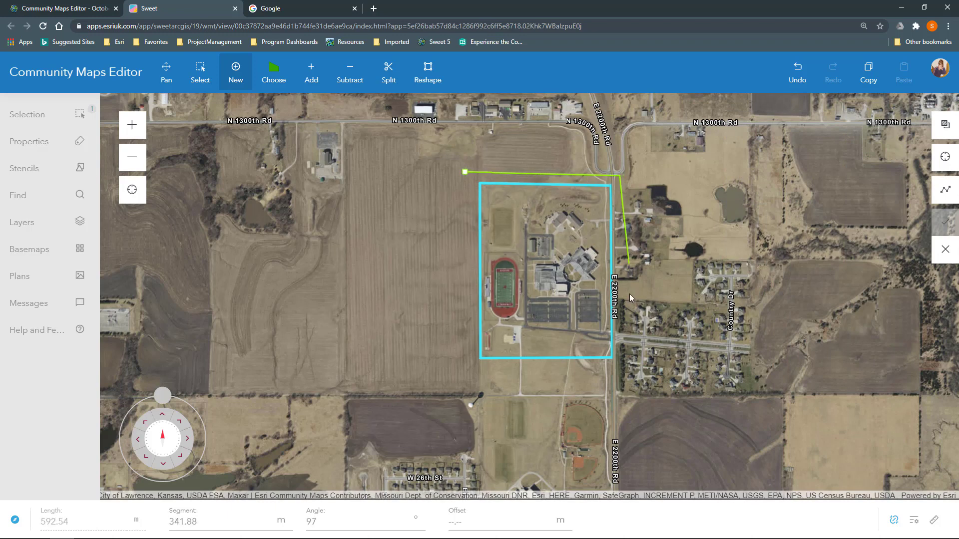
left_click(622, 366)
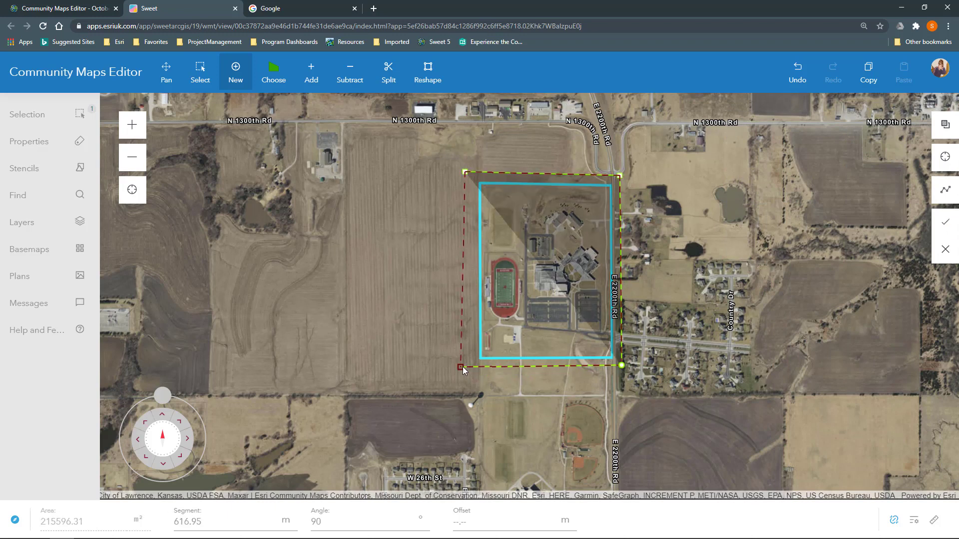
double_click(462, 367)
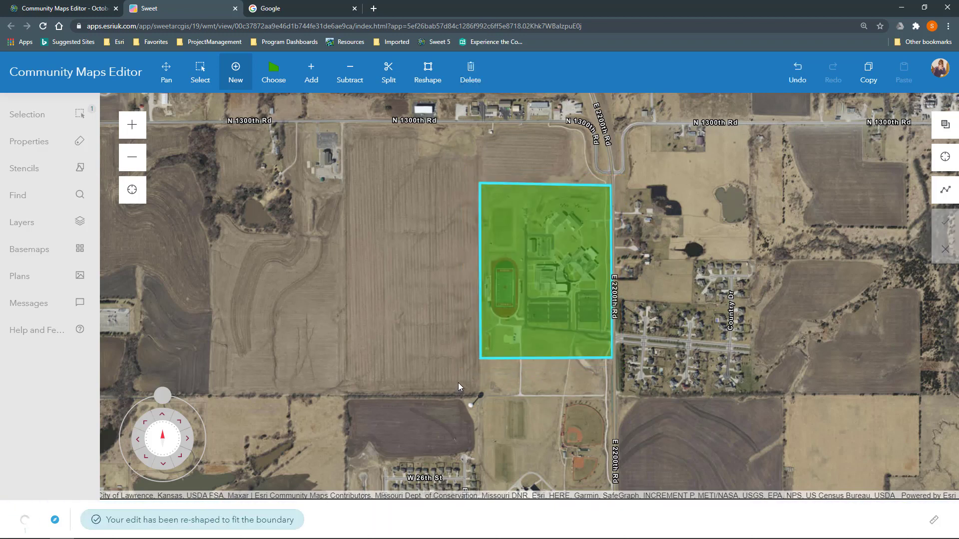
- Set the Landscape layer's transparency slider to 71 in the Layers panel
scroll(565, 279, "up", 1)
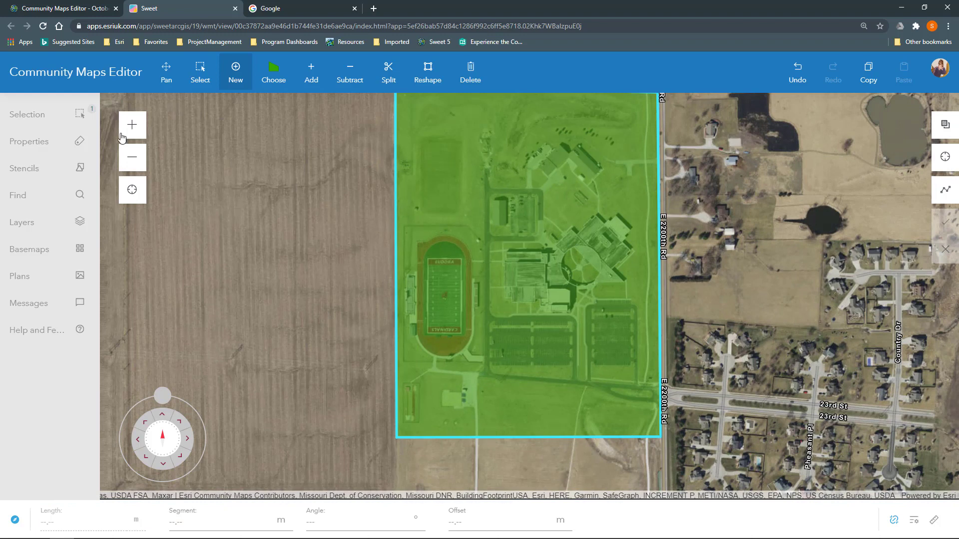
left_click(37, 225)
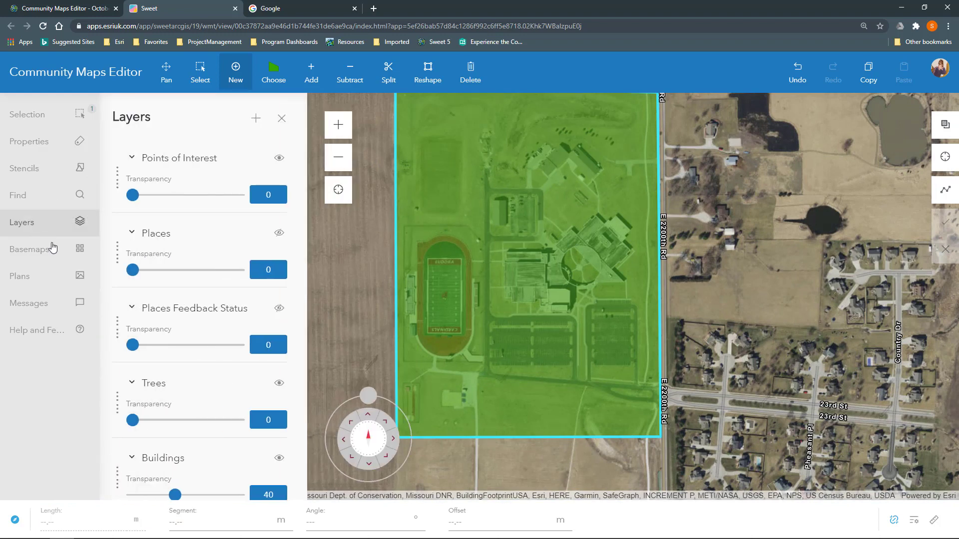
scroll(189, 428, "down", 3)
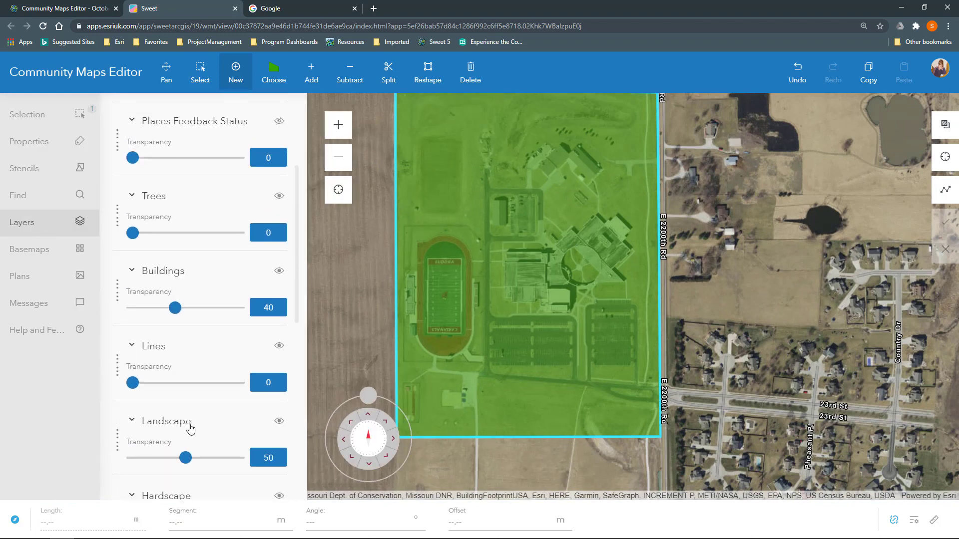
left_click(162, 459)
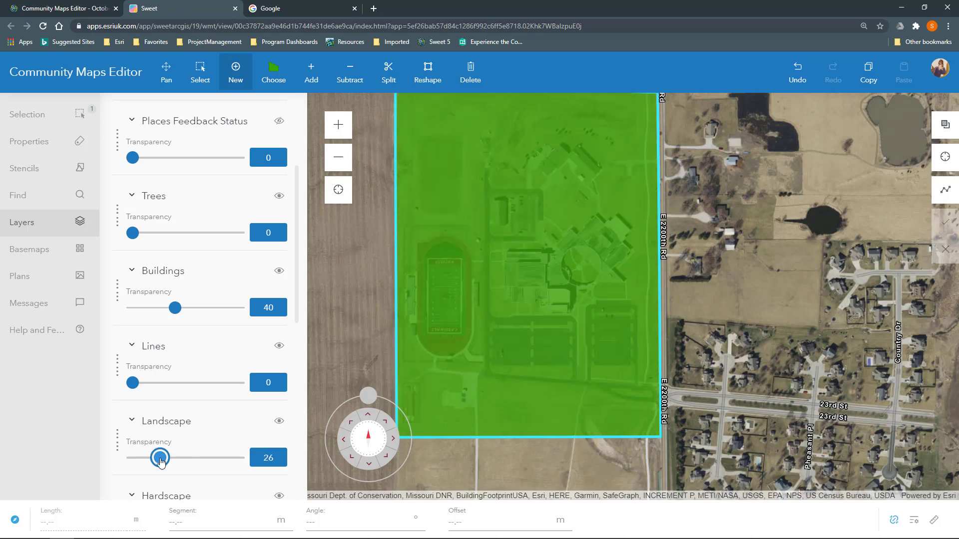
left_click(208, 459)
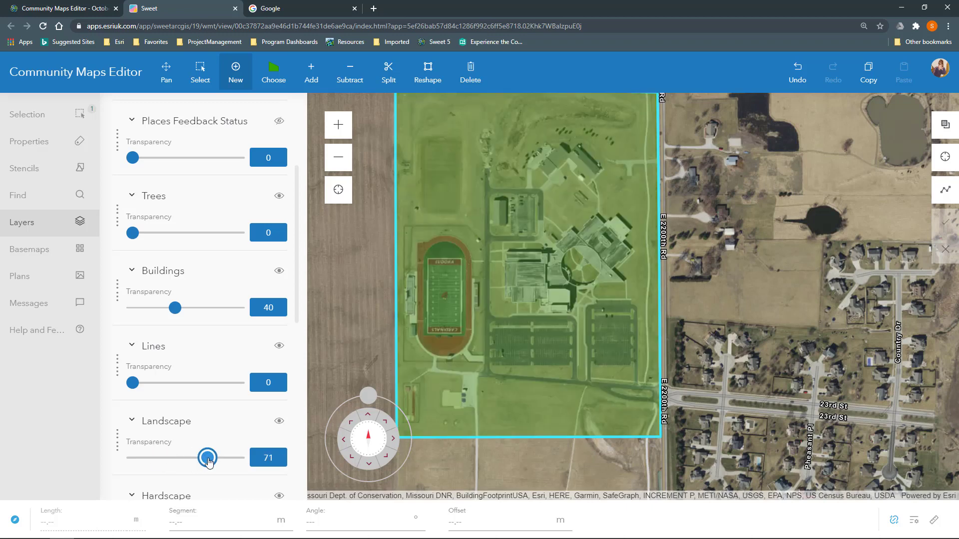
scroll(593, 257, "up", 2)
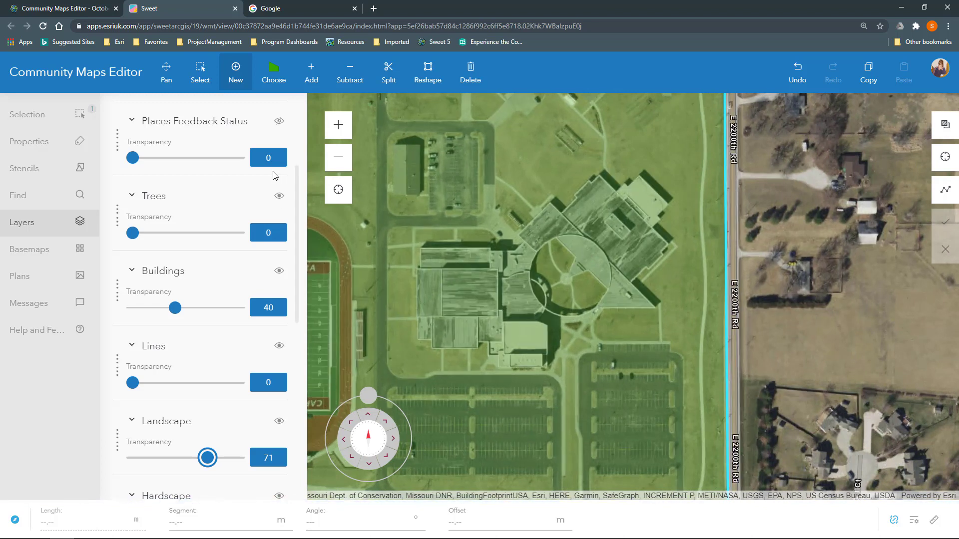
- Pick the Building template and switch new shapes to Cut mode
left_click(274, 75)
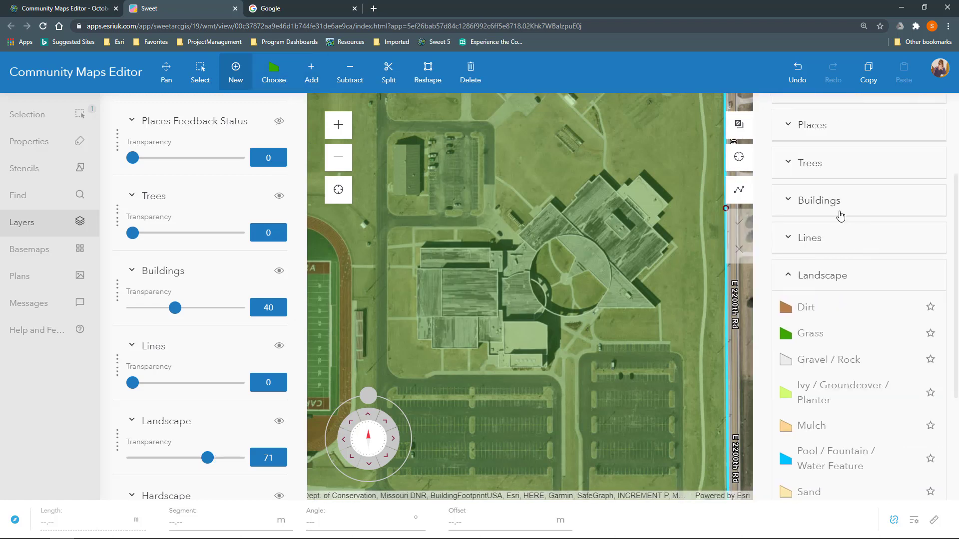
left_click(823, 205)
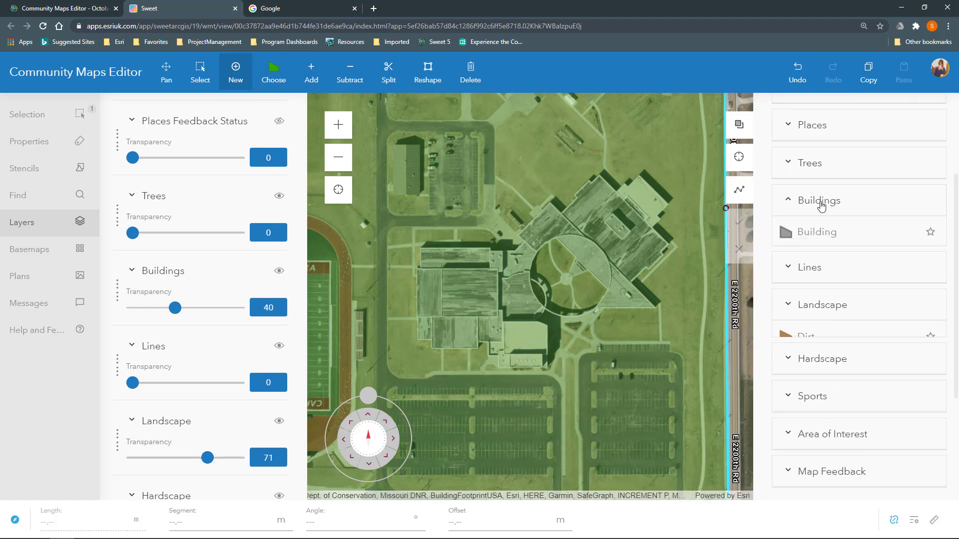
left_click(817, 235)
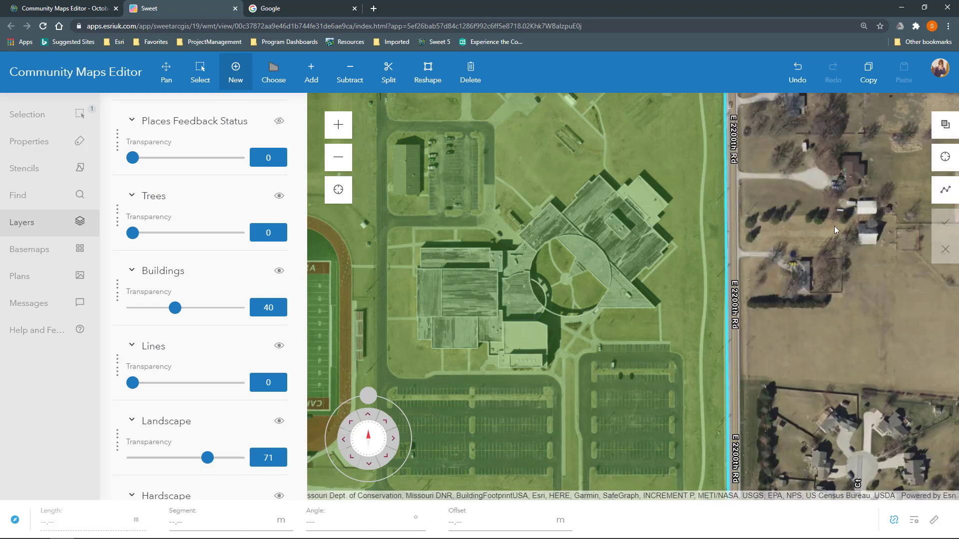
left_click(946, 128)
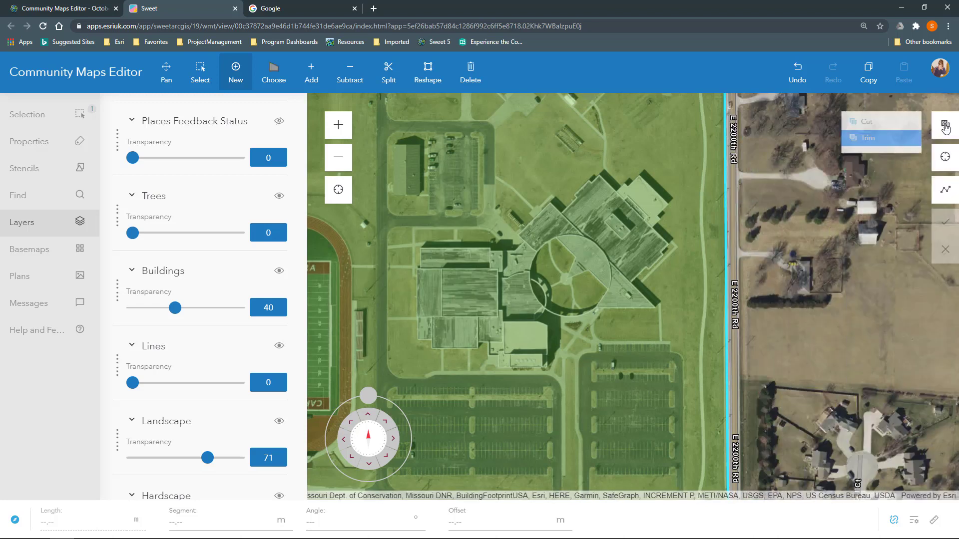
left_click(857, 128)
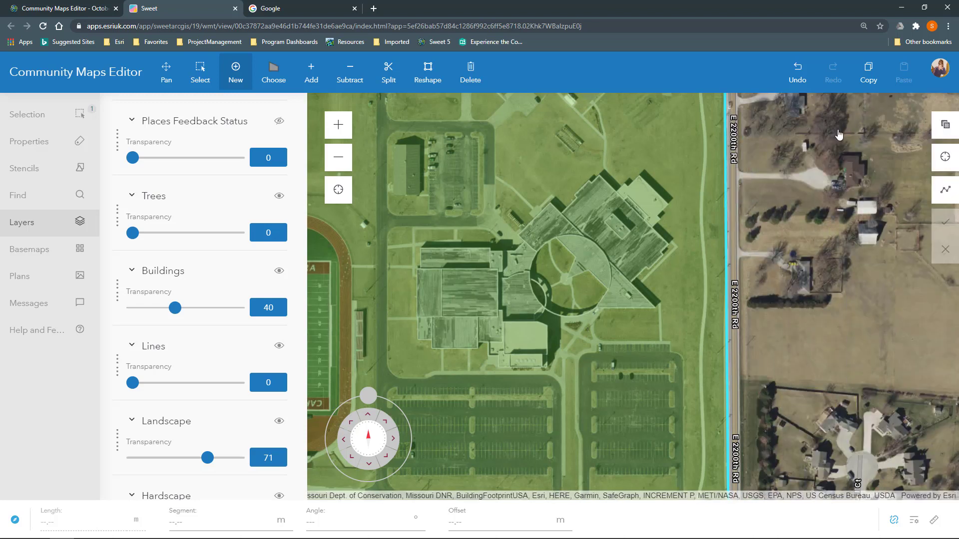
- Trace the school building's west, north and north-west walls, corner by corner
scroll(416, 258, "up", 1)
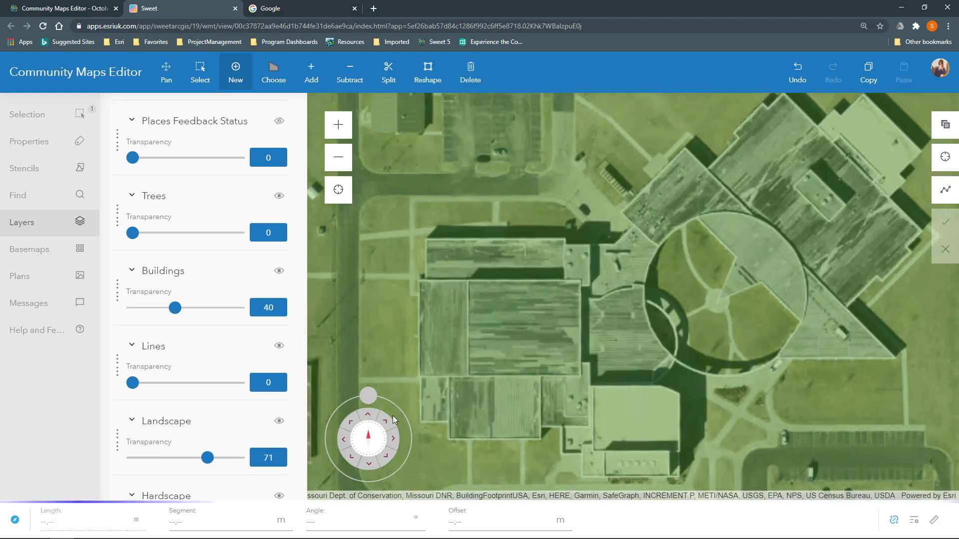
left_click(419, 421)
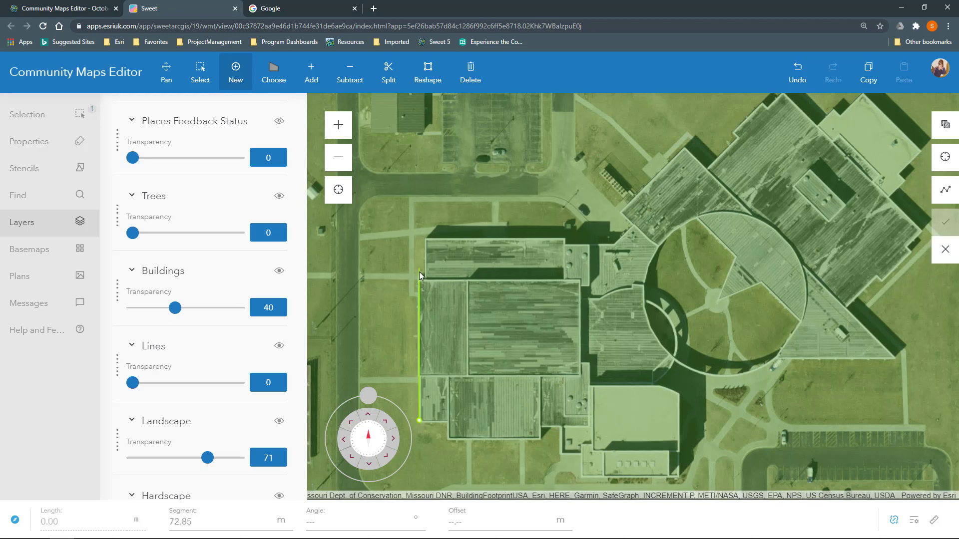
left_click(419, 279)
left_click(426, 279)
left_click(426, 239)
left_click(564, 236)
left_click(564, 243)
left_click(612, 245)
left_click(632, 224)
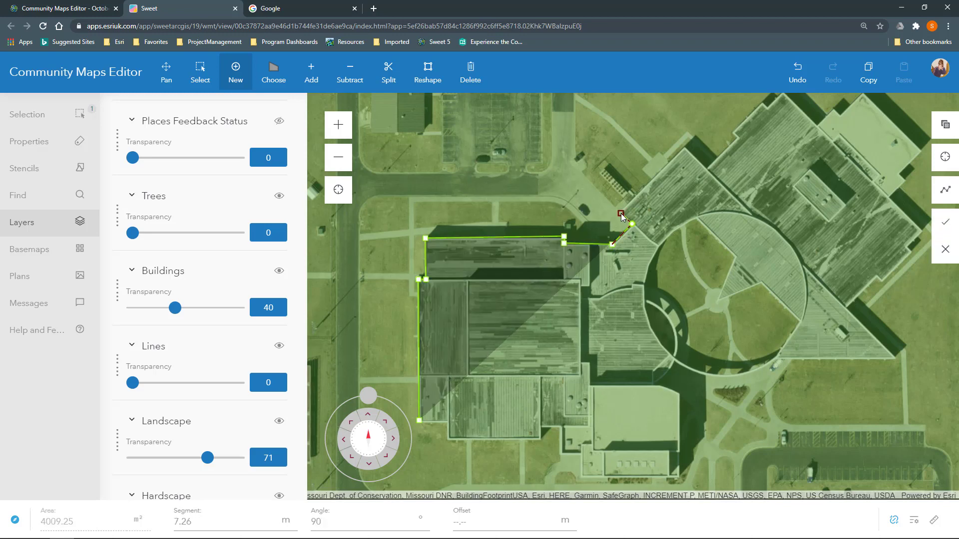
left_click(621, 213)
left_click(685, 147)
left_click(707, 169)
left_click(736, 137)
left_click(733, 133)
left_click(763, 102)
left_click(766, 106)
- Continue the building outline along the north-east and east walls to the south edge
left_click(781, 154)
left_click(817, 188)
left_click(832, 172)
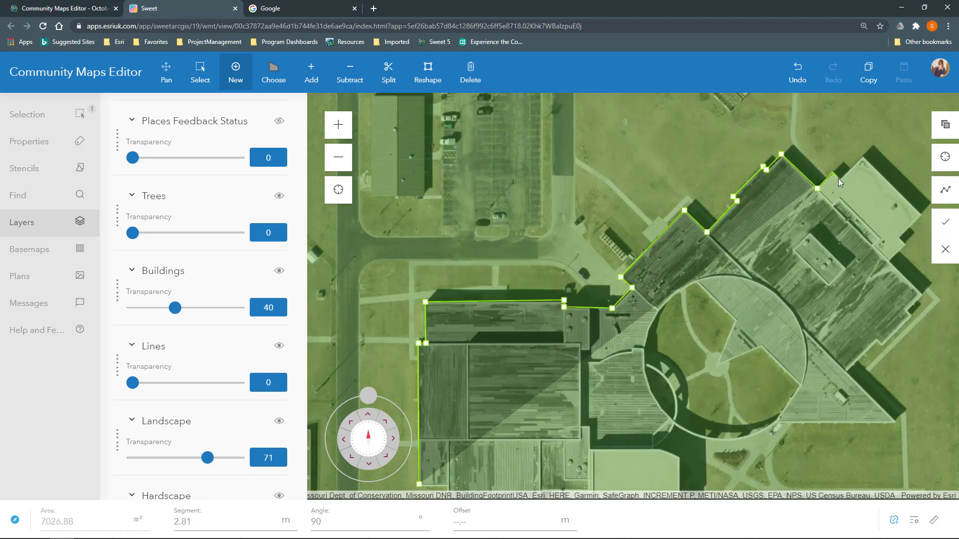
left_click(839, 178)
left_click(863, 155)
left_click(921, 215)
left_click(899, 235)
left_click(906, 243)
left_click(891, 259)
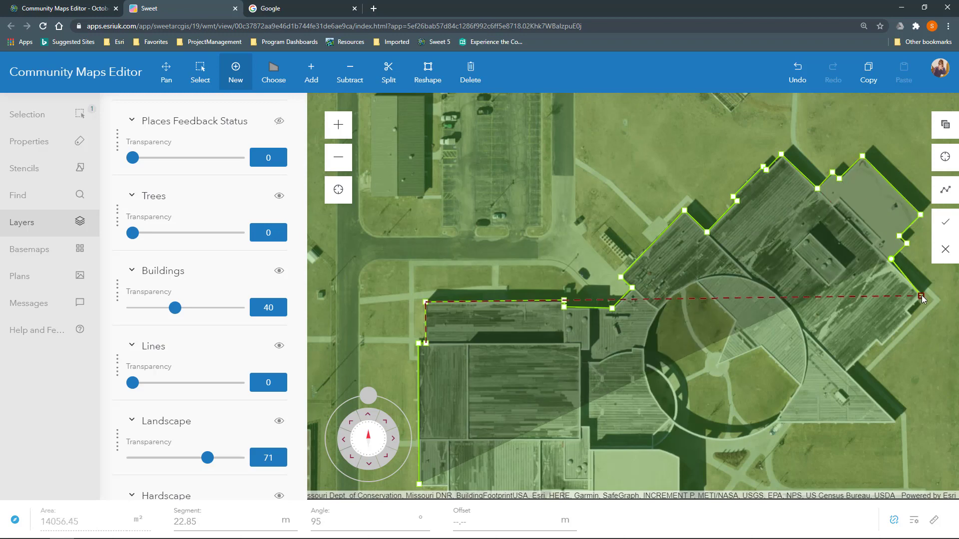
left_click(922, 290)
left_click(903, 308)
left_click(912, 315)
left_click(877, 339)
left_click(881, 345)
left_click(843, 368)
left_click(897, 422)
left_click(775, 421)
- Trace the round section as an arc, then the south-west walls, and finish the building
key("a")
left_click(675, 423)
left_click(724, 439)
left_click(649, 448)
left_click(664, 440)
key("a")
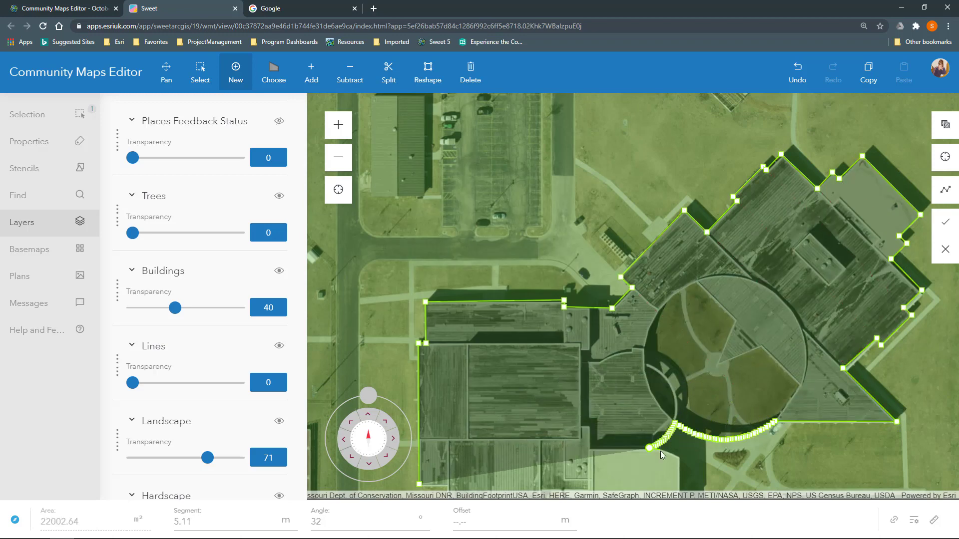
left_click(661, 450)
left_click(679, 458)
key("Down")
left_click(680, 413)
left_click(581, 414)
left_click(581, 389)
left_click(561, 389)
left_click(561, 363)
left_click(541, 363)
left_click(540, 375)
left_click(449, 375)
double_click(449, 356)
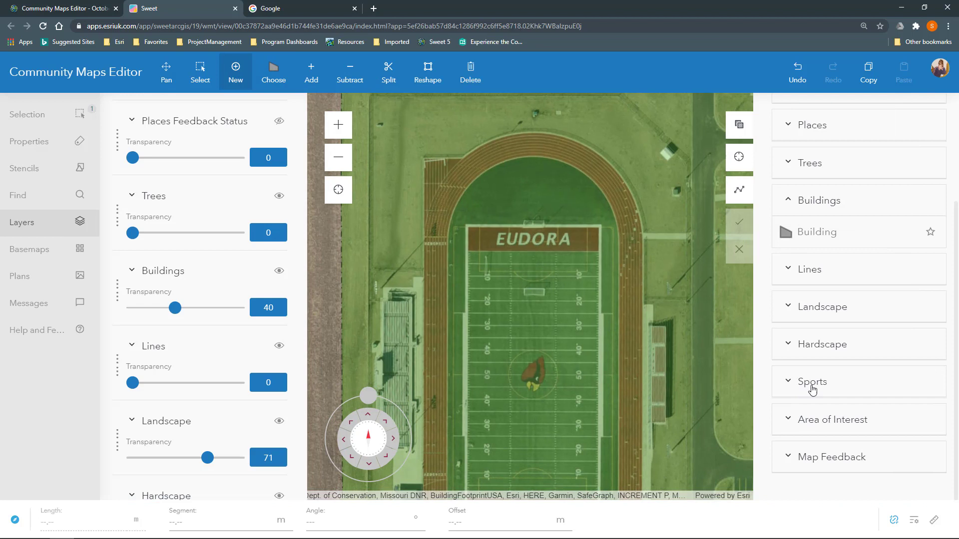
- Choose the red Athletic Track type and trace the track's curved north end
left_click(813, 390)
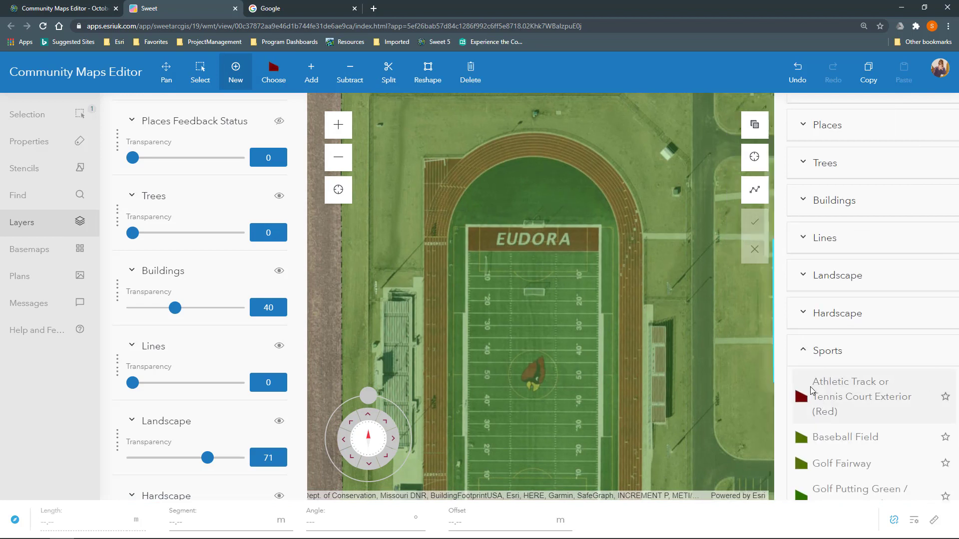
left_click(824, 396)
left_click(423, 157)
left_click_drag(461, 158, 556, 135)
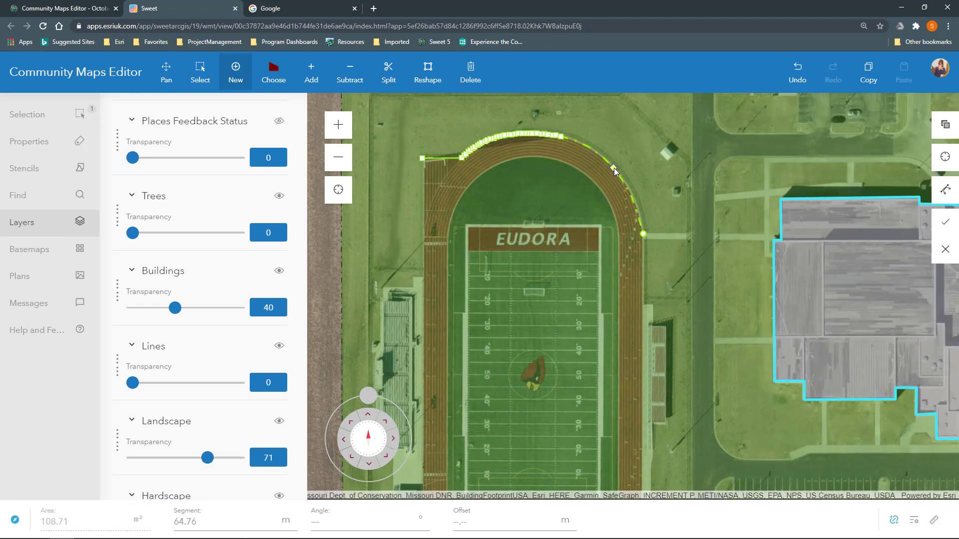
left_click(613, 168)
key("l")
key("Down")
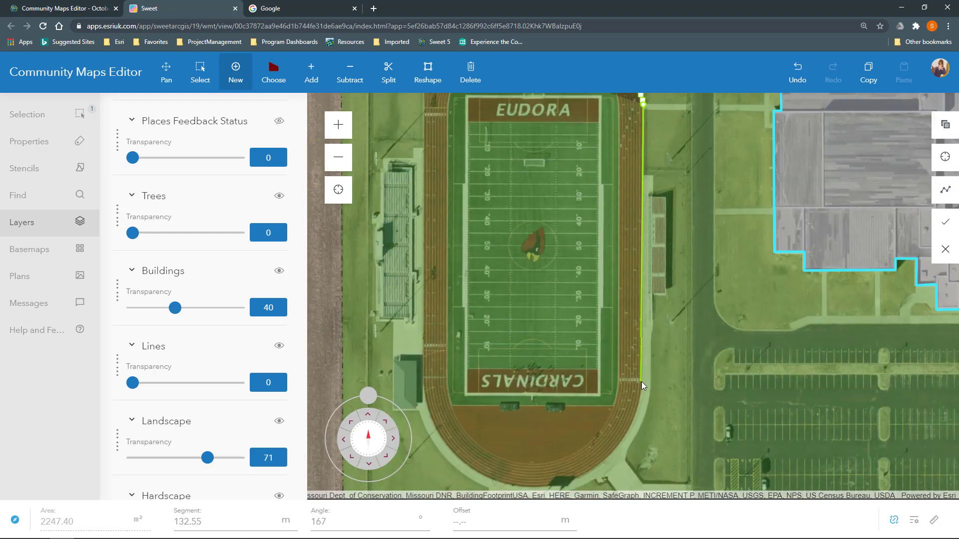
- Trace the track's east side and south curve, close the oval, and save it
left_click(642, 382)
key("a")
left_click(532, 486)
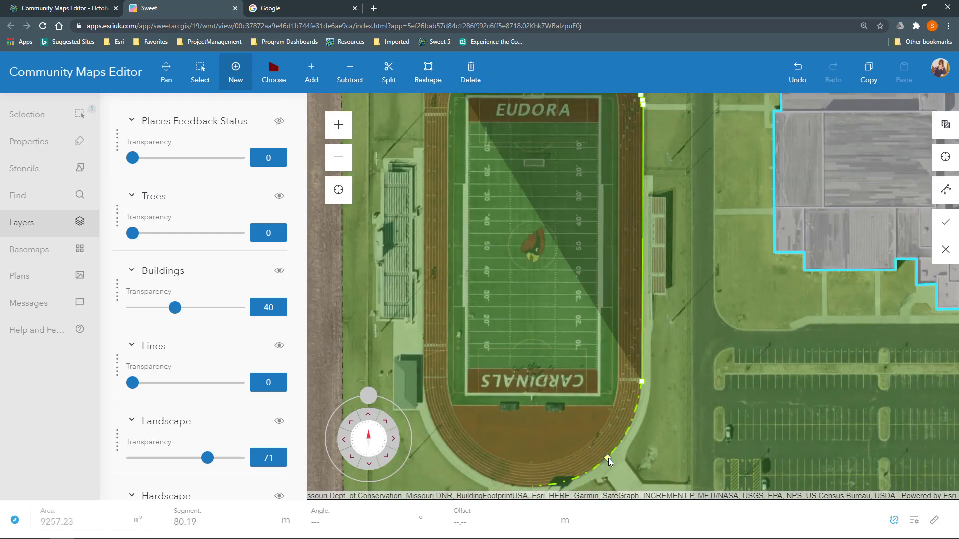
left_click(607, 460)
left_click(422, 381)
left_click_drag(459, 457, 457, 459)
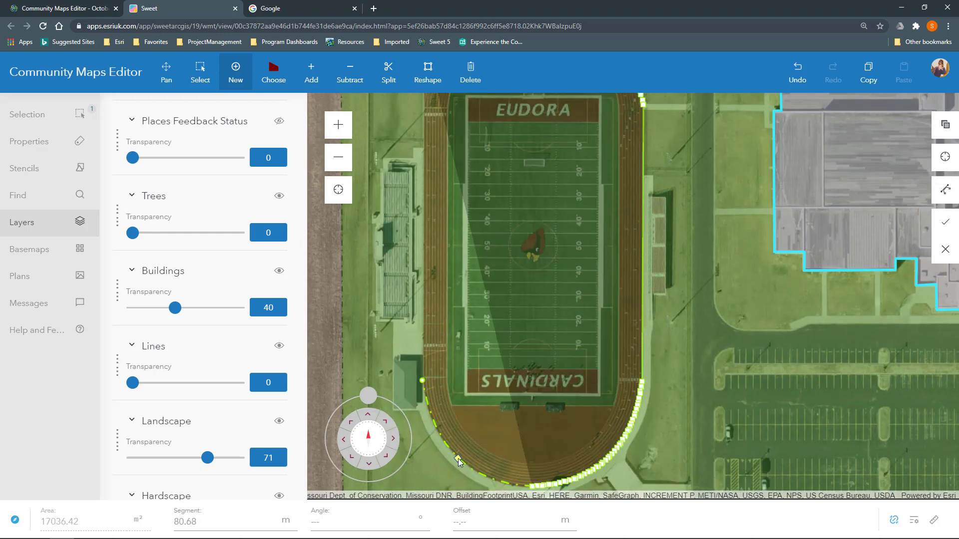
left_click(945, 222)
key("Up")
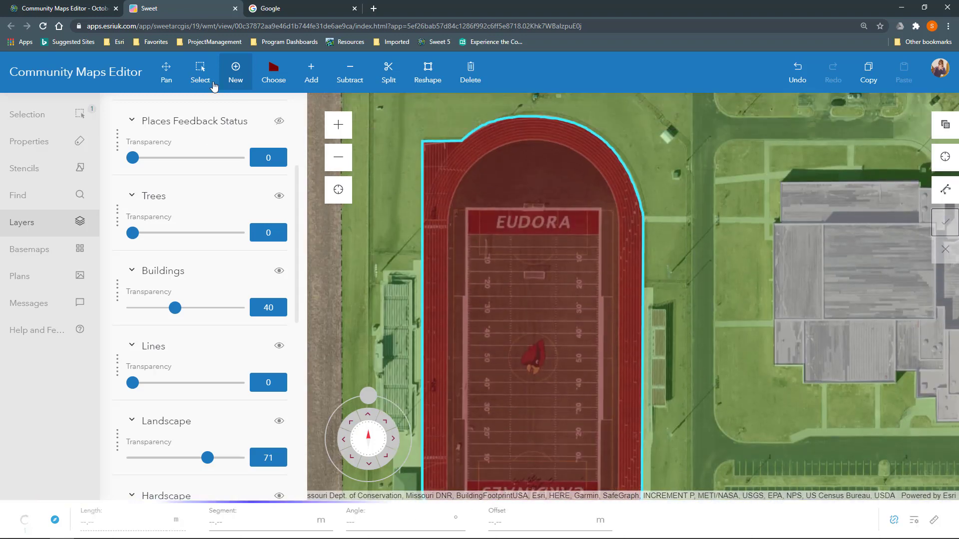
- Pick the Grass type and trace the infield's curved north end
left_click(273, 74)
left_click(807, 276)
left_click(809, 330)
left_click(446, 226)
left_click(529, 140)
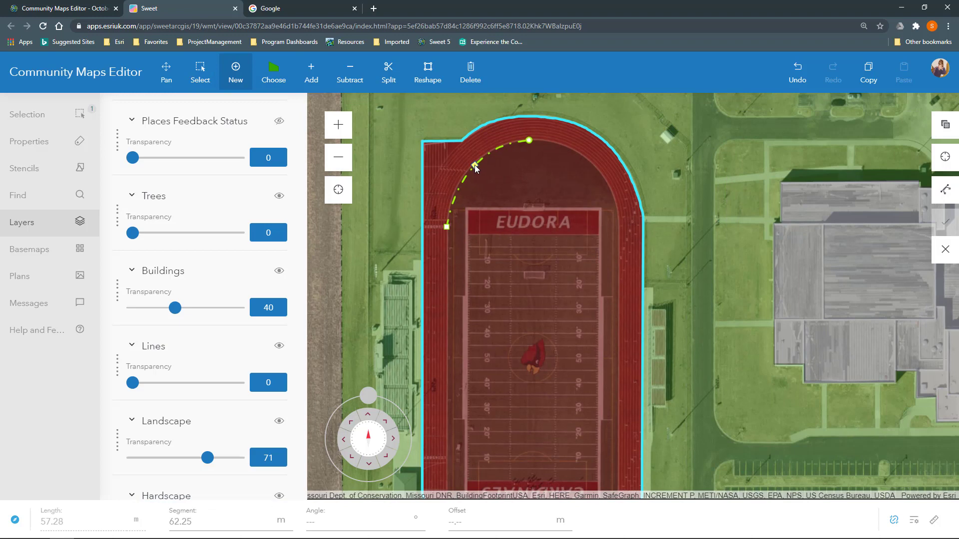
left_click(474, 164)
left_click(618, 216)
left_click(586, 158)
- Draw the infield's straight east, south and west sides and finish the grass area
key("l")
key("Down")
left_click(618, 399)
left_click(614, 426)
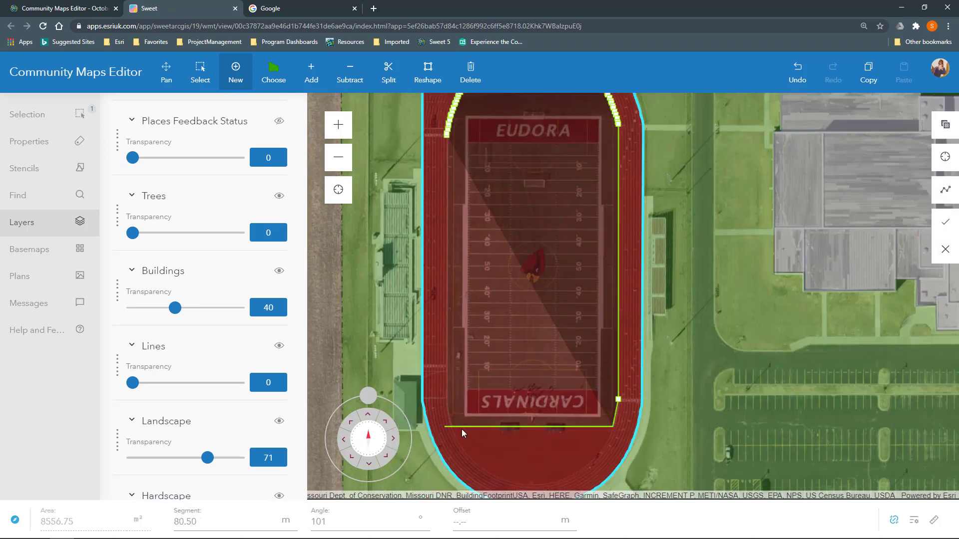
left_click(452, 426)
double_click(447, 400)
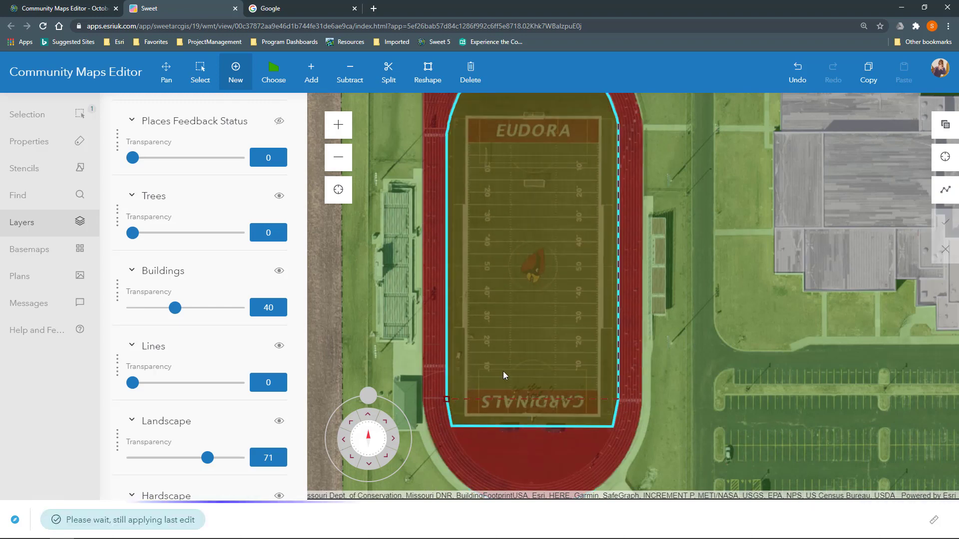
left_click(798, 239)
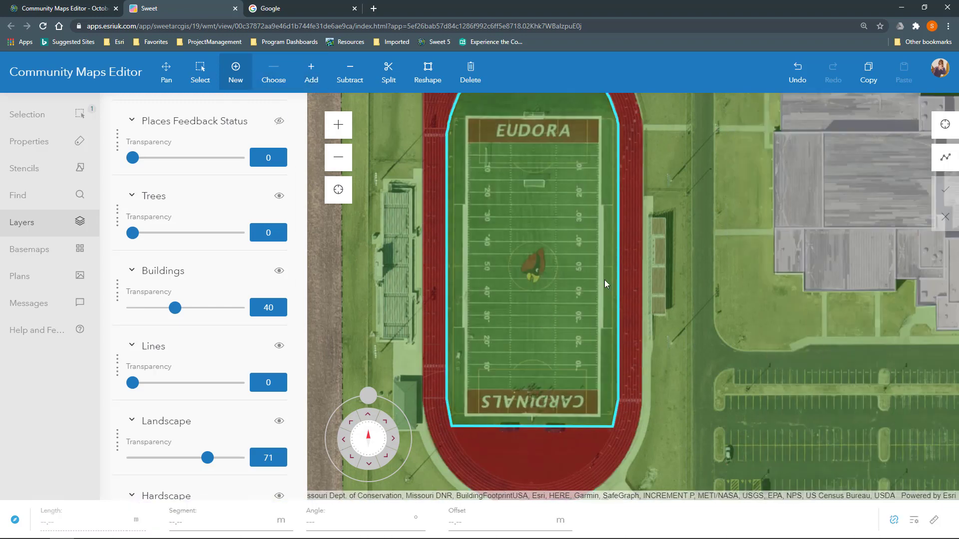
- Place an American Football Field stencil on the infield, rotated 270° and sized about 143.78 × 63.82 m
left_click(24, 169)
left_click_drag(152, 224, 529, 263)
left_click_drag(527, 226, 563, 266)
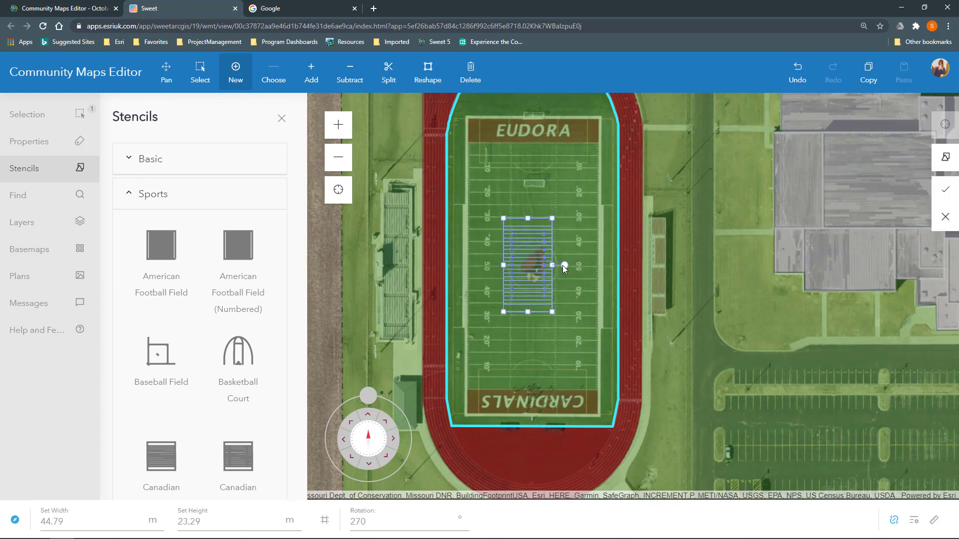
left_click_drag(552, 313, 603, 420)
left_click_drag(455, 265, 474, 267)
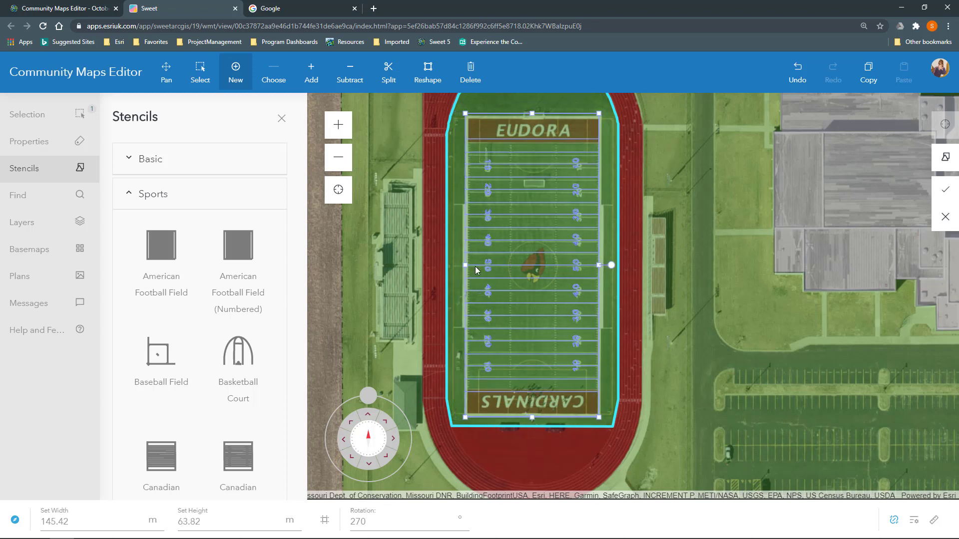
left_click_drag(531, 112, 530, 116)
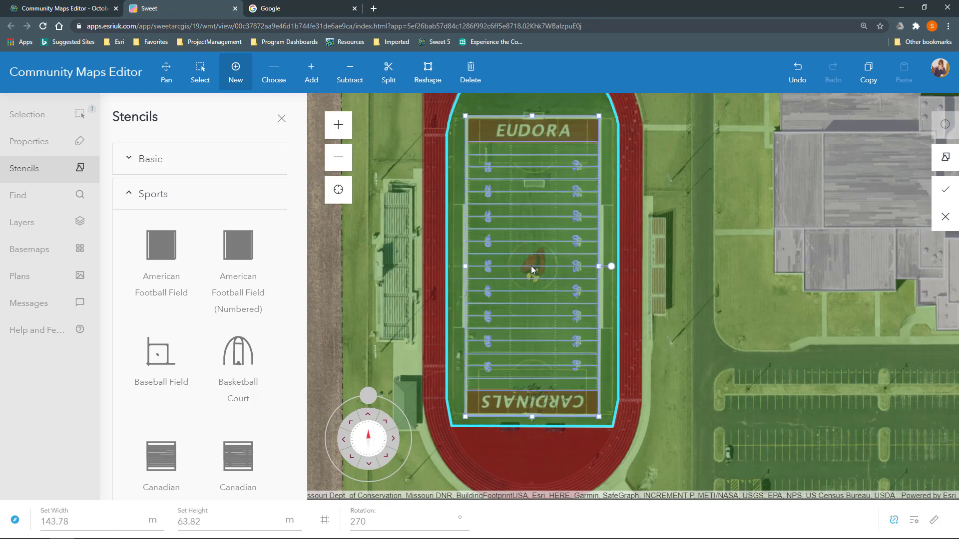
left_click(945, 190)
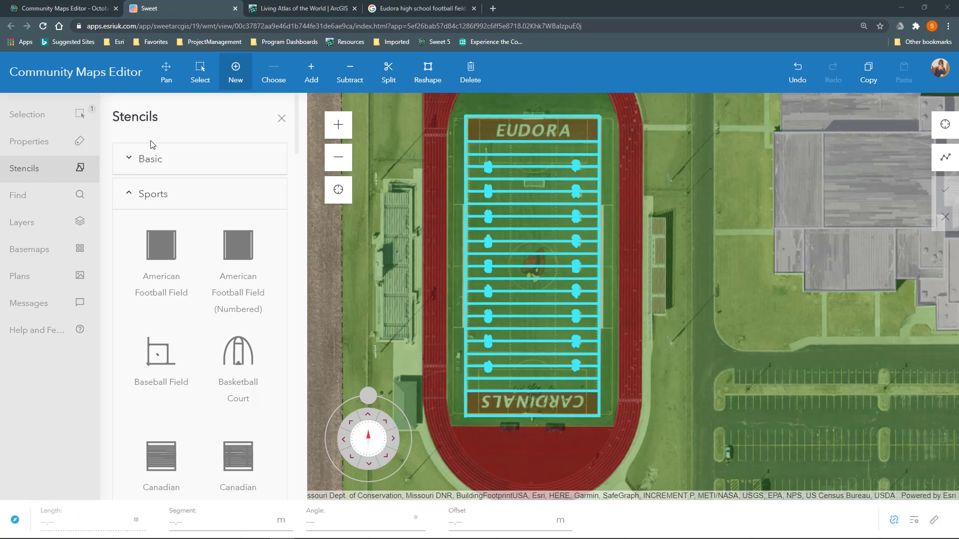
- Place a Points of Interest point at the field centre labelled 'EHS Stadium'
left_click(200, 72)
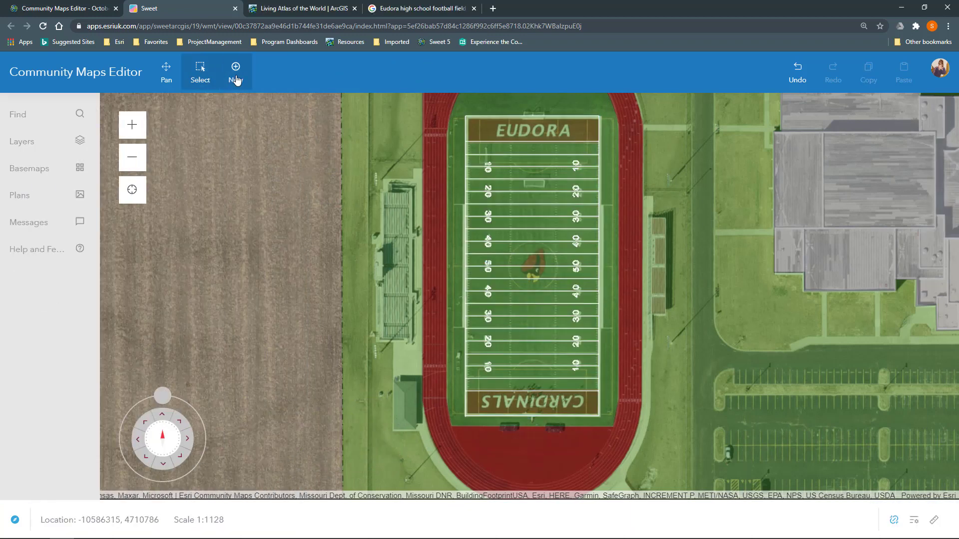
left_click(235, 75)
left_click(273, 75)
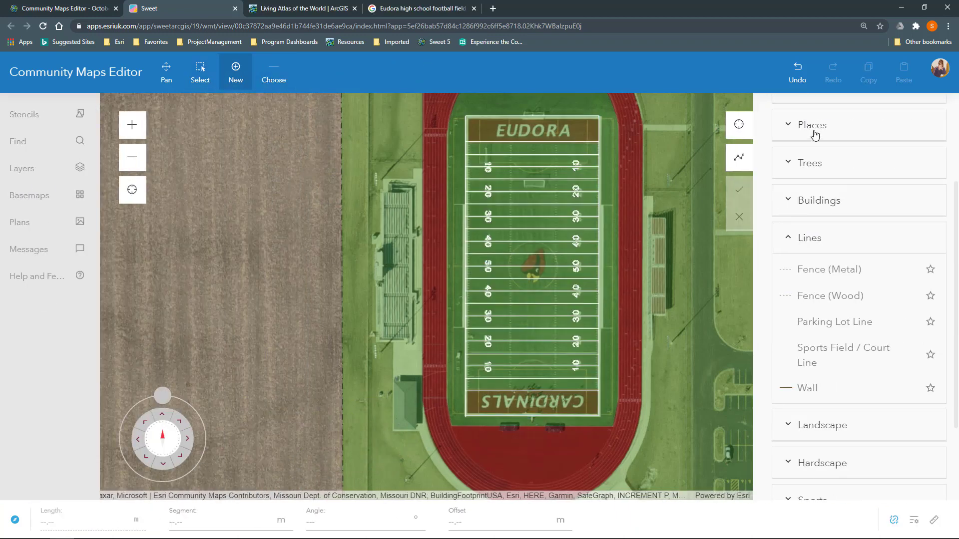
scroll(815, 135, "up", 3)
left_click(809, 233)
left_click(819, 266)
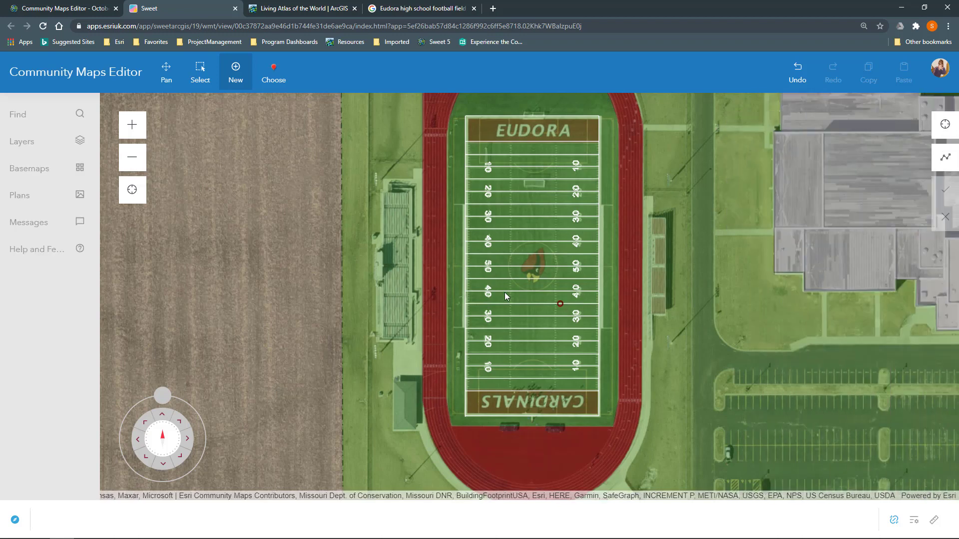
left_click(532, 266)
left_click(215, 196)
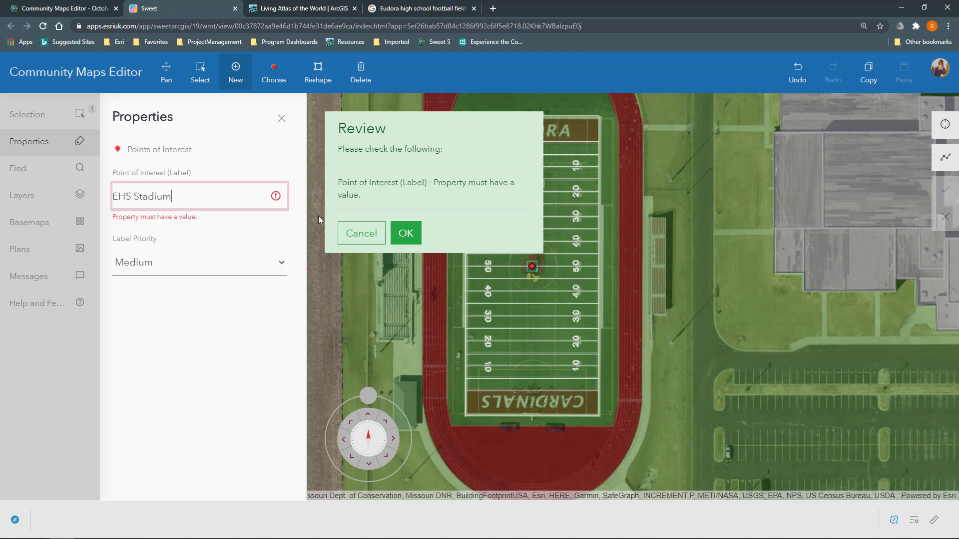
left_click(404, 232)
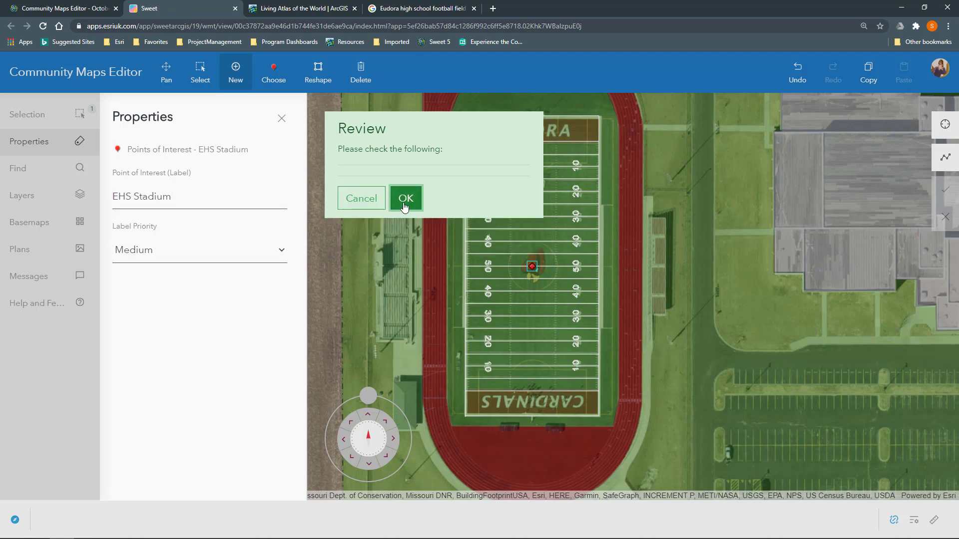
left_click(402, 203)
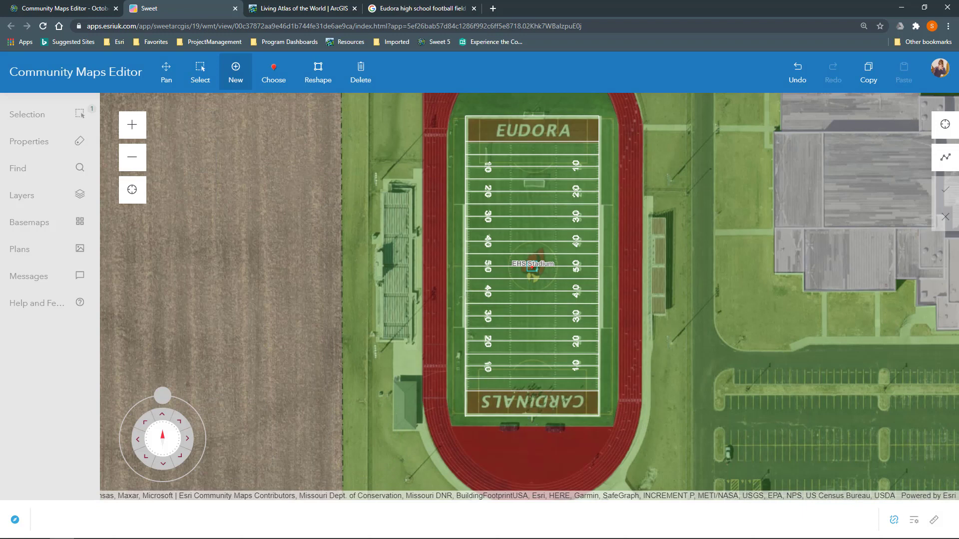
- Switch the basemap to Existing View and zoom out over the whole school site
left_click(75, 222)
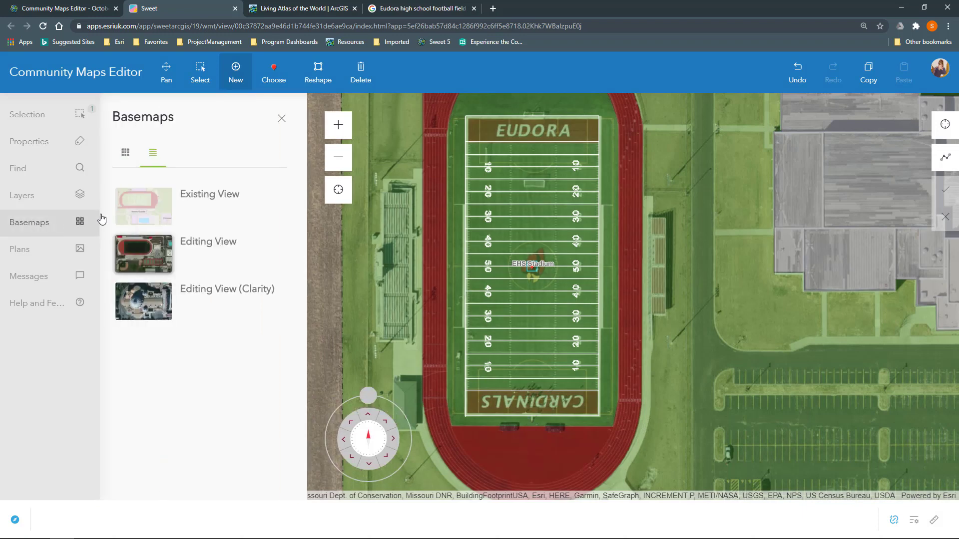
left_click(168, 195)
left_click(281, 124)
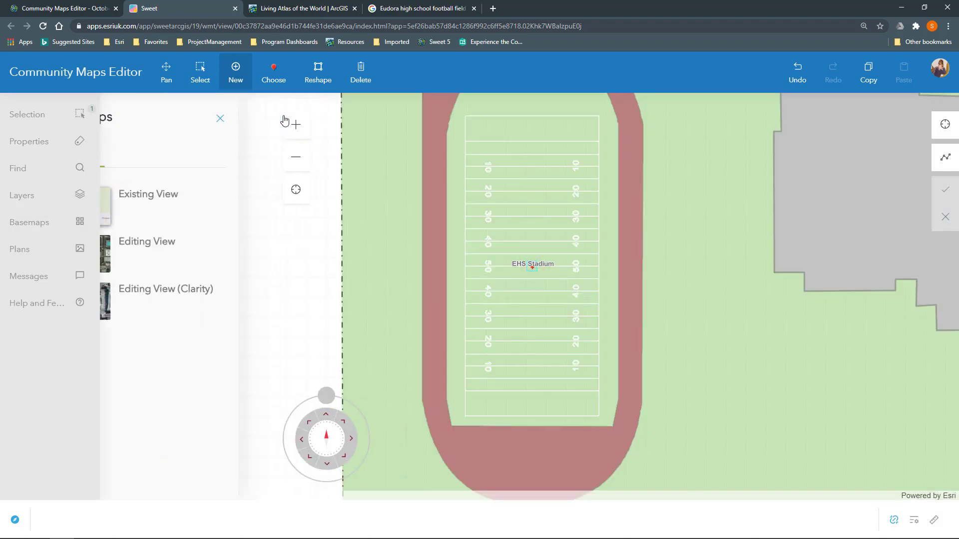
scroll(702, 247, "down", 2)
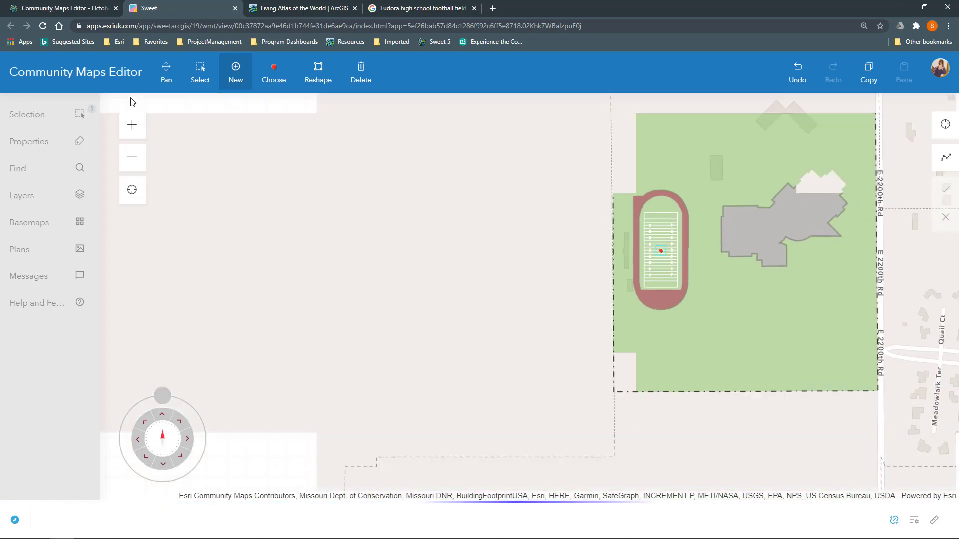